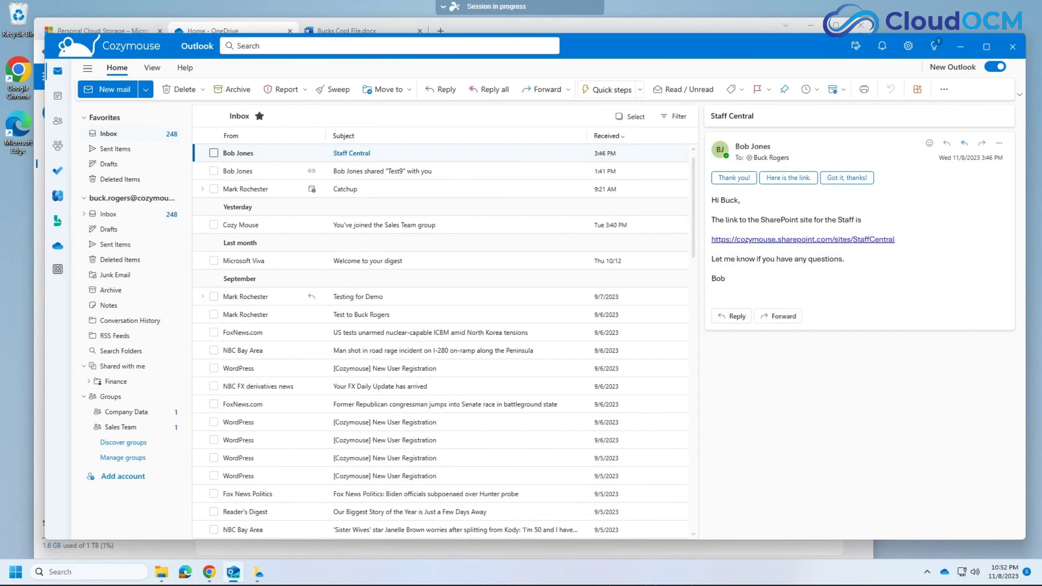
# Step: Open the Staff Central SharePoint site from the link in the email and follow the site
pyautogui.click(808, 242)
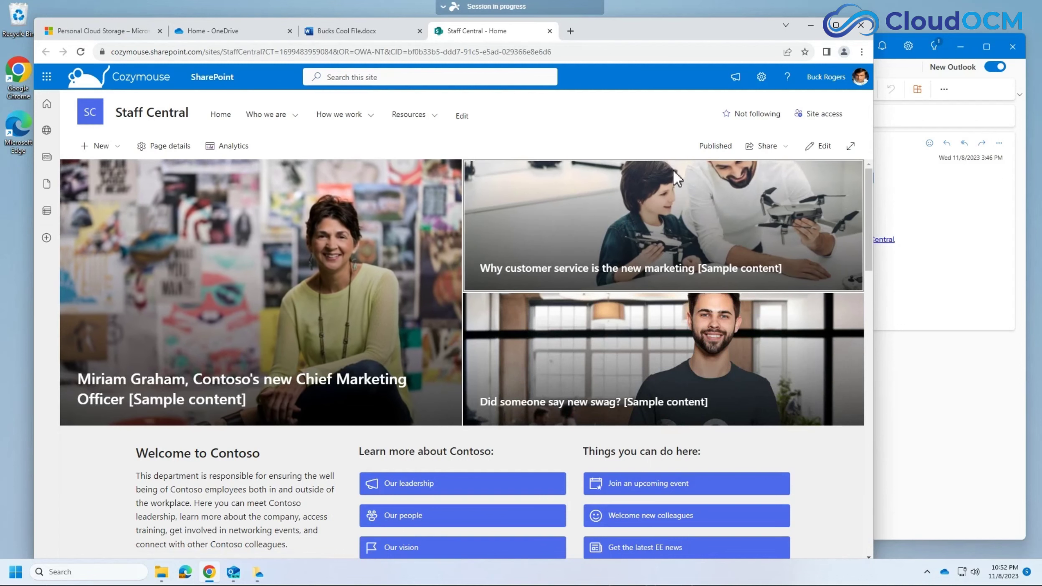
pyautogui.click(727, 121)
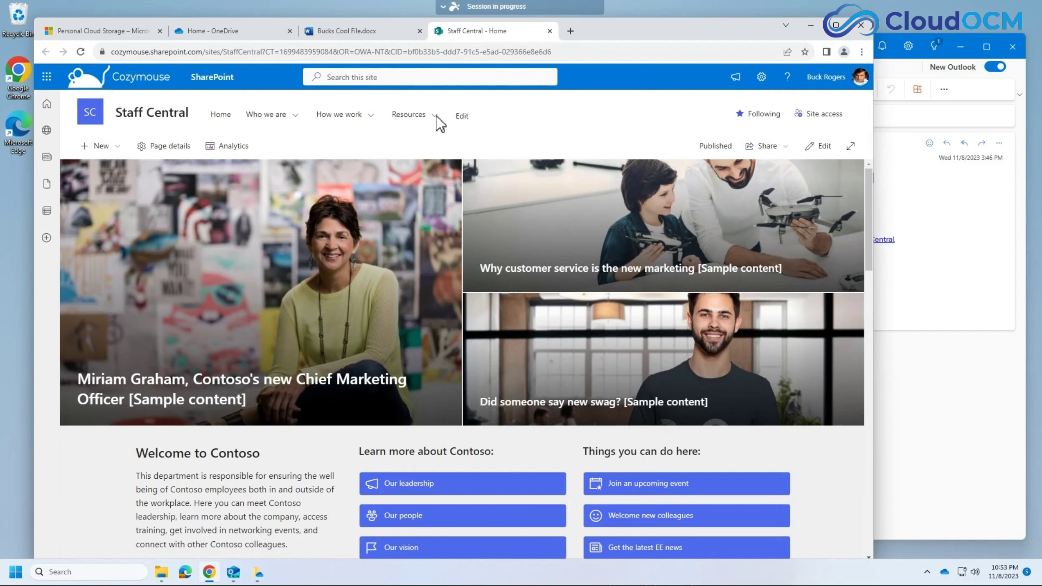
# Step: View Cool Presentation 1.pptx from Current projects > Client Project 123 in the site's document library and close it
pyautogui.click(421, 120)
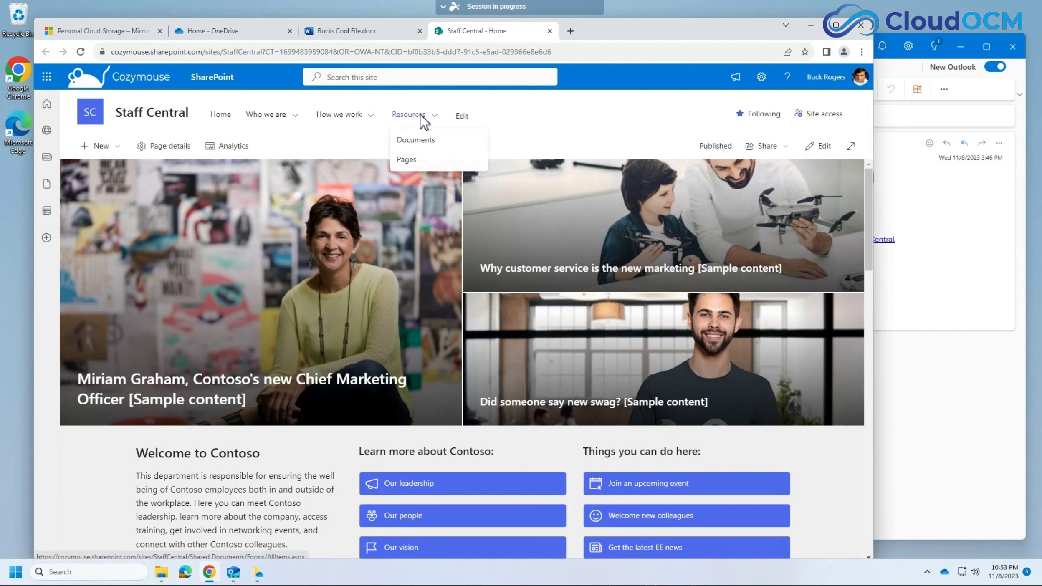
pyautogui.click(416, 141)
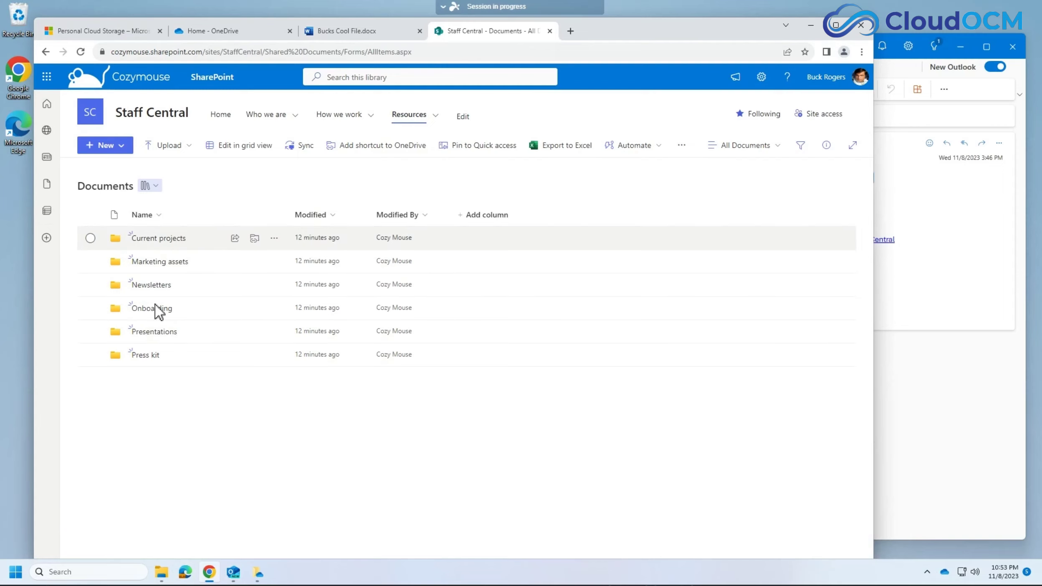
pyautogui.click(157, 238)
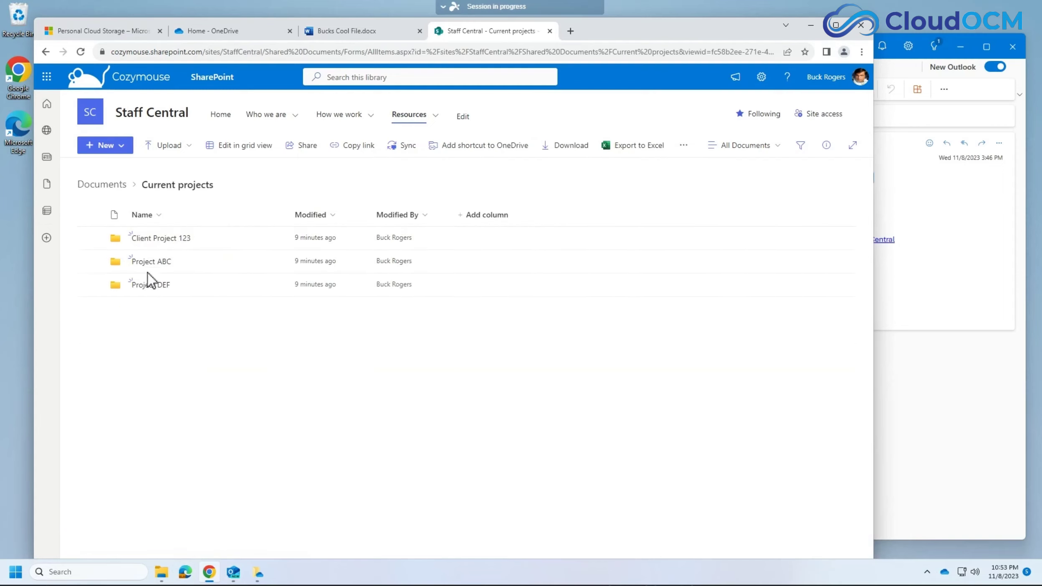
pyautogui.click(157, 239)
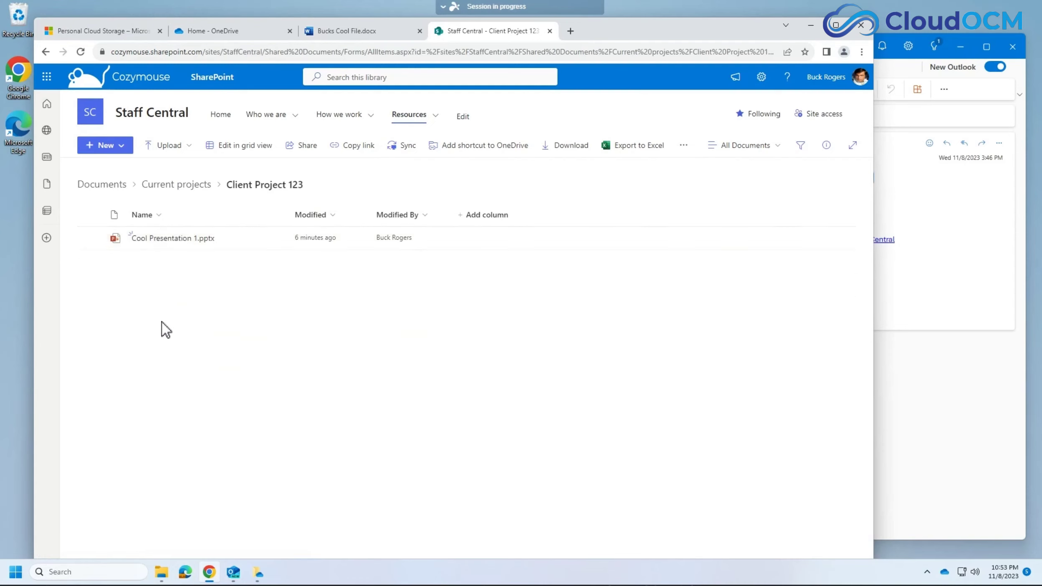
pyautogui.click(164, 238)
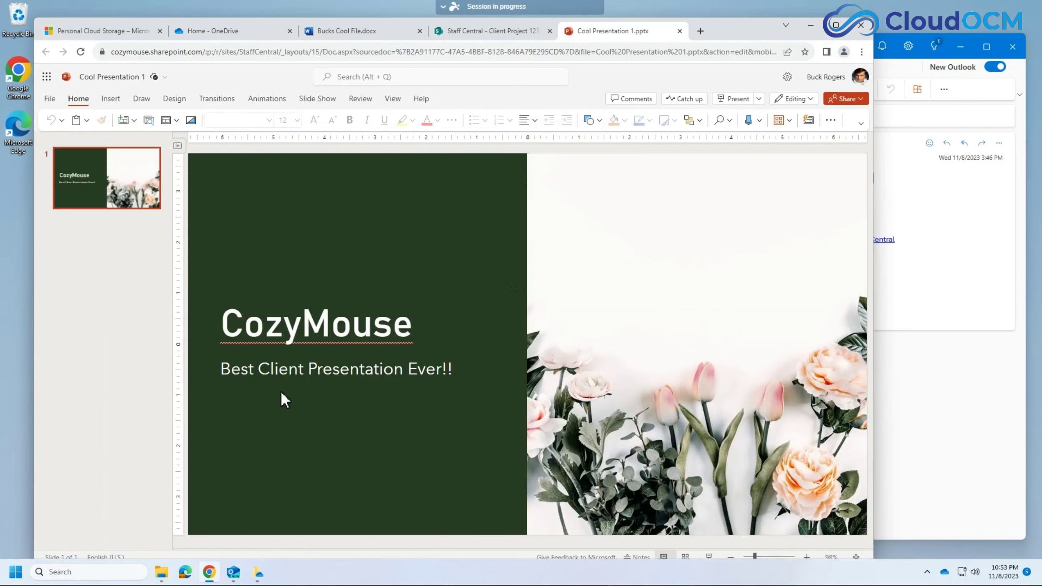
pyautogui.click(679, 30)
# Step: Return to the root of the Documents library and sync it to the computer with Microsoft OneDrive
pyautogui.click(109, 185)
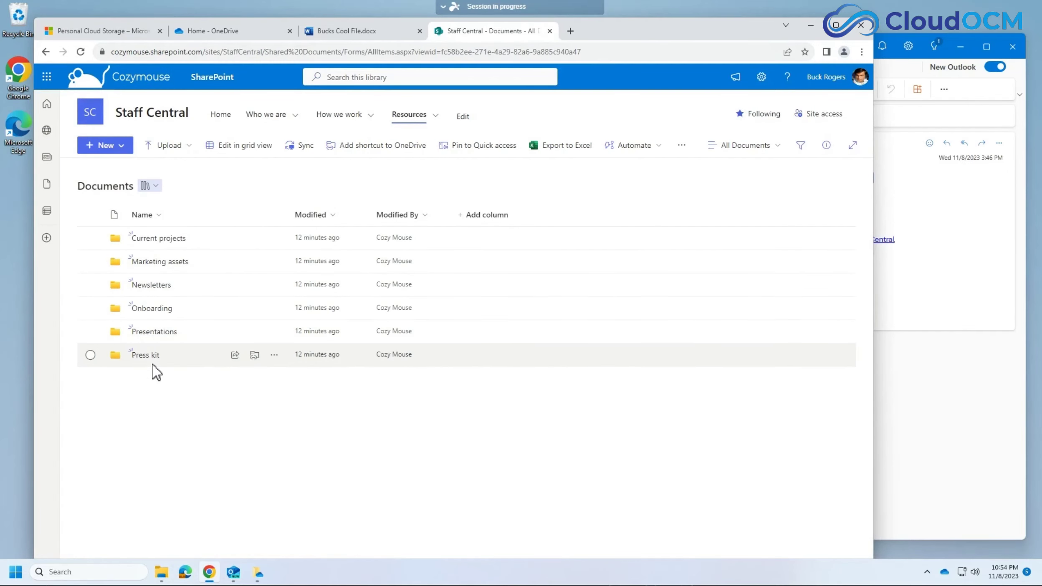
pyautogui.click(304, 144)
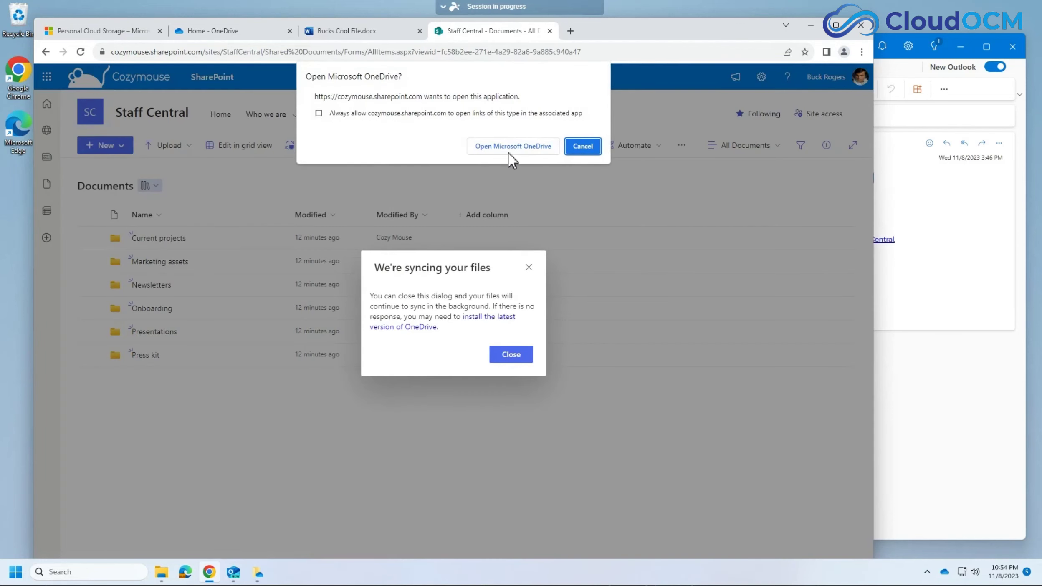
pyautogui.click(493, 146)
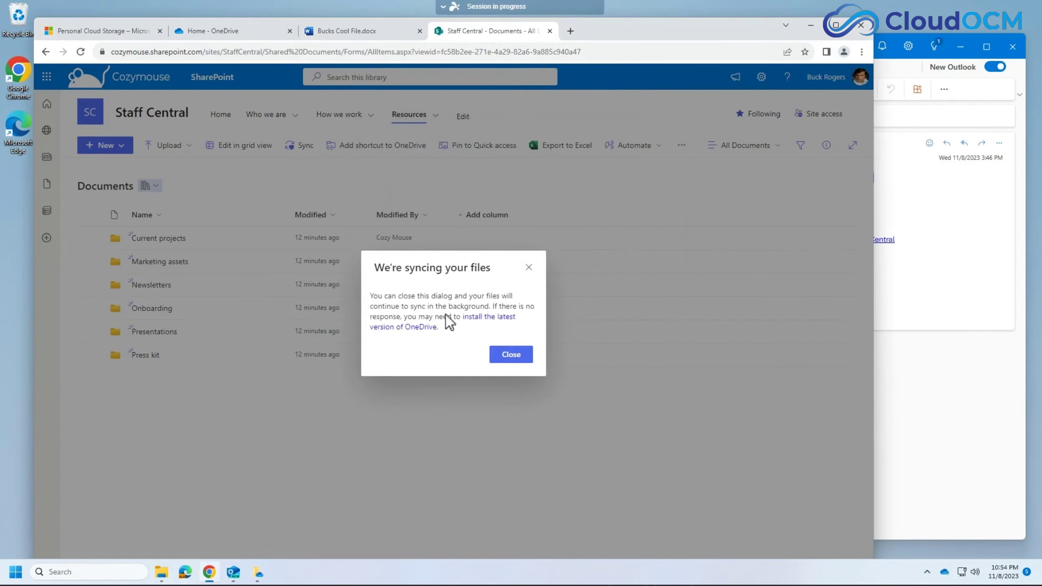
pyautogui.click(508, 355)
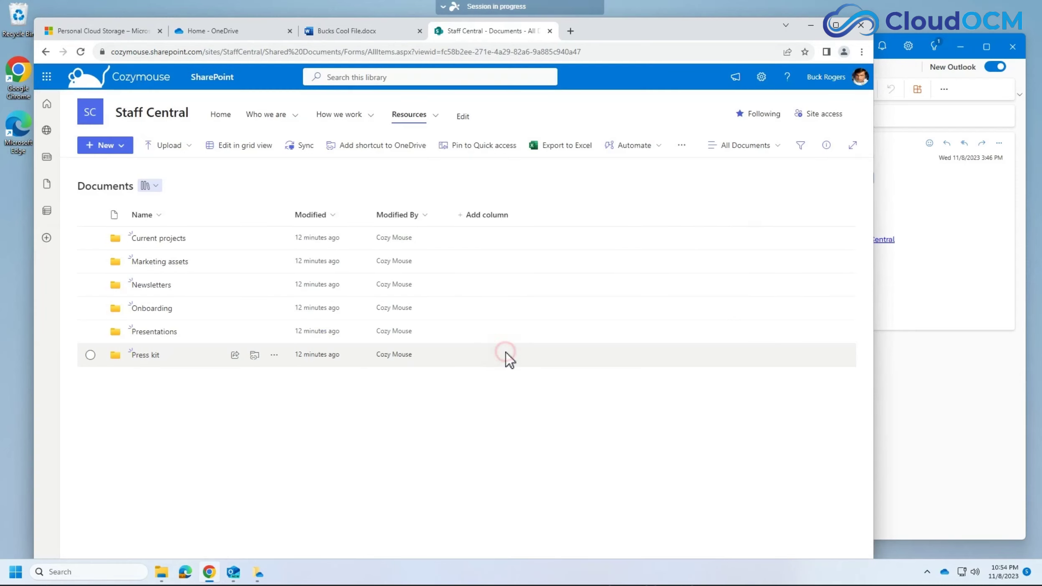
# Step: Show the synced Staff Central - Documents folder in File Explorer, with the window moved off the SharePoint folder list
pyautogui.click(162, 573)
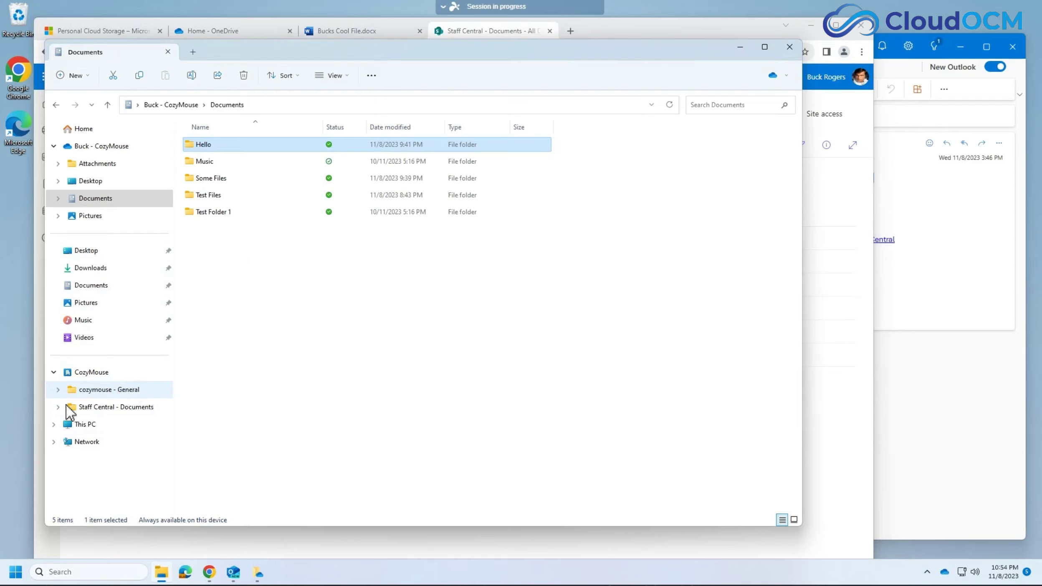
pyautogui.click(112, 408)
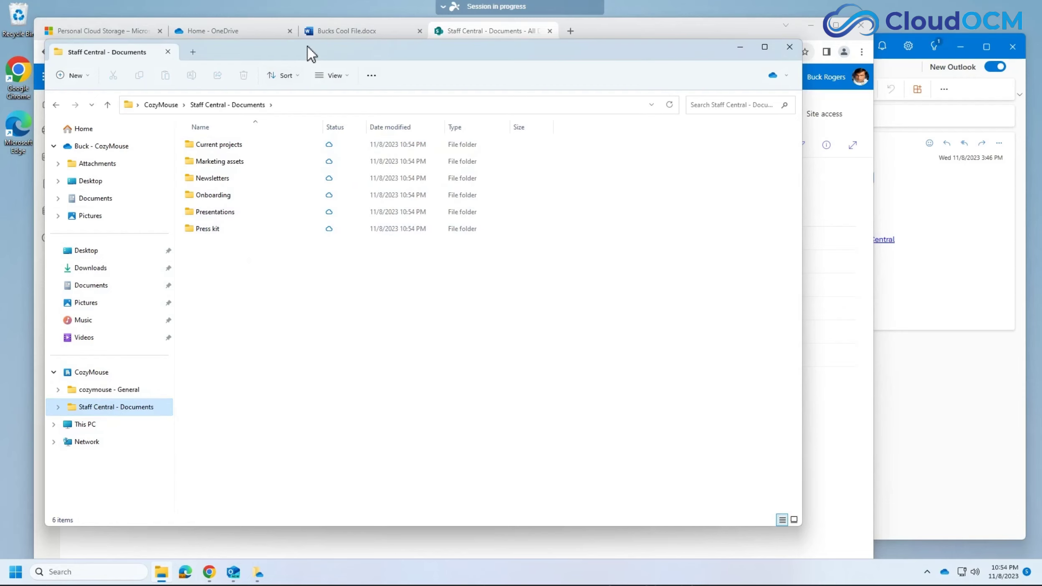
pyautogui.moveTo(306, 45); pyautogui.dragTo(521, 62)
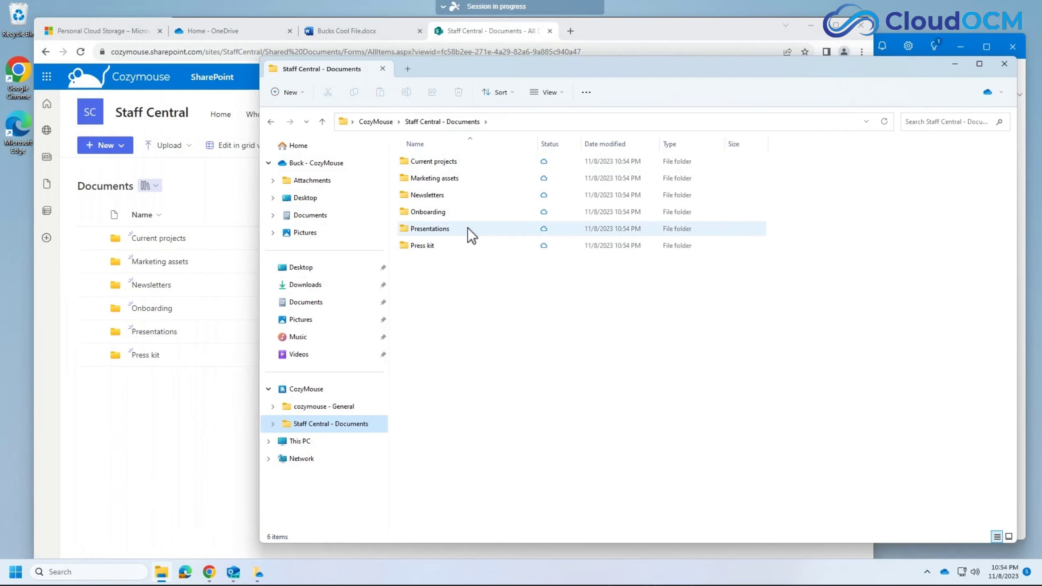
pyautogui.moveTo(468, 228)
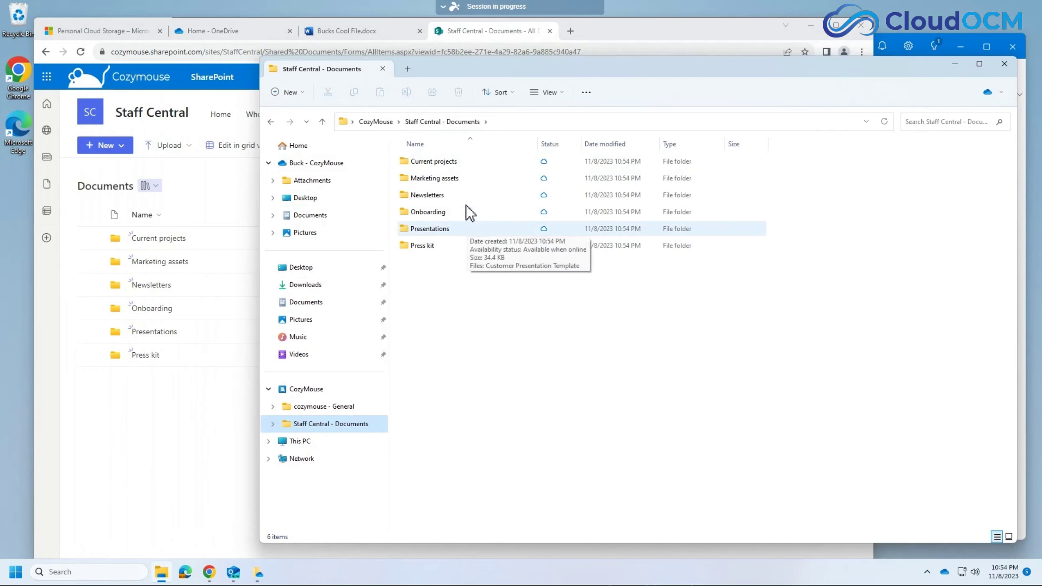
# Step: Open Cool Presentation 1 from the synced Current projects > Client Project 123 folder and add a line "123" below the subtitle
pyautogui.click(437, 162)
pyautogui.doubleClick(438, 165)
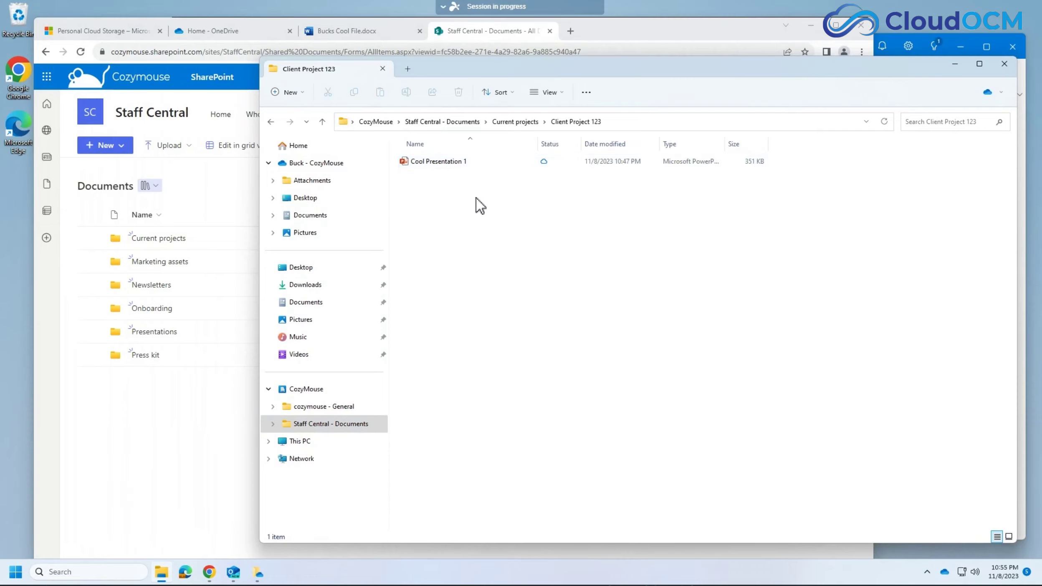
pyautogui.doubleClick(453, 163)
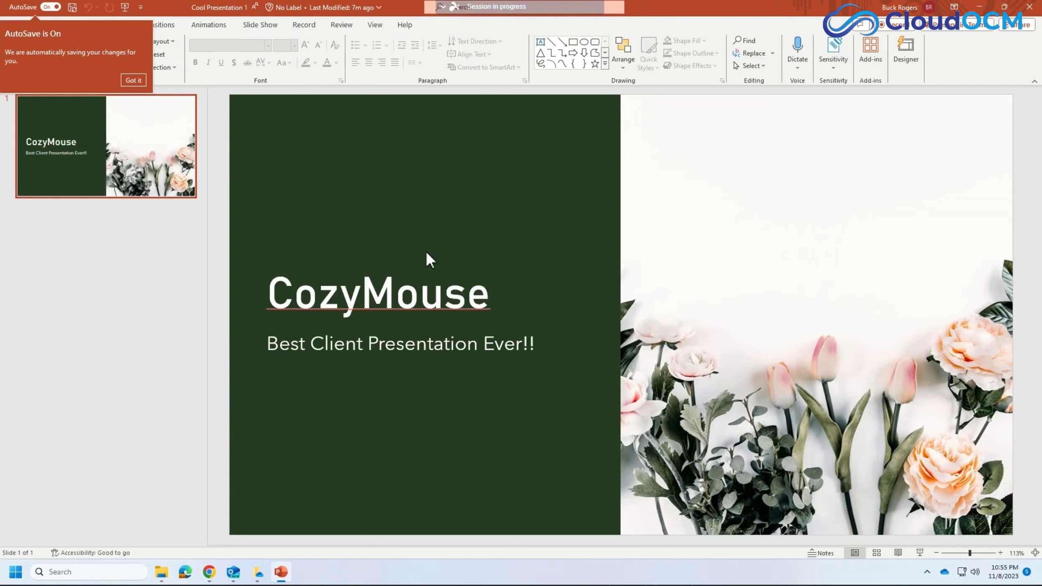
pyautogui.click(449, 363)
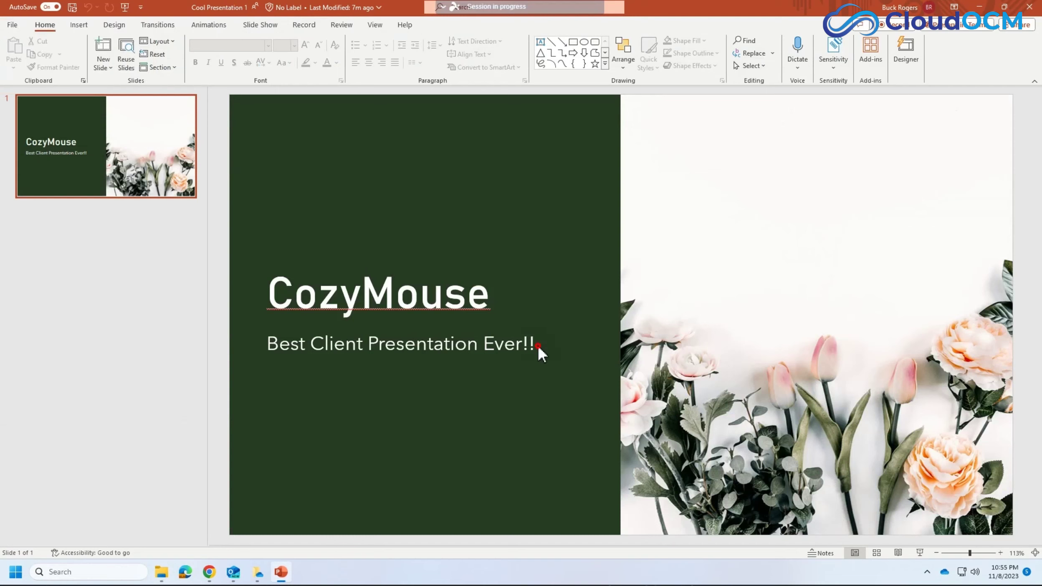
pyautogui.click(516, 345)
pyautogui.press('Return')
pyautogui.write('123')
pyautogui.press('Return')
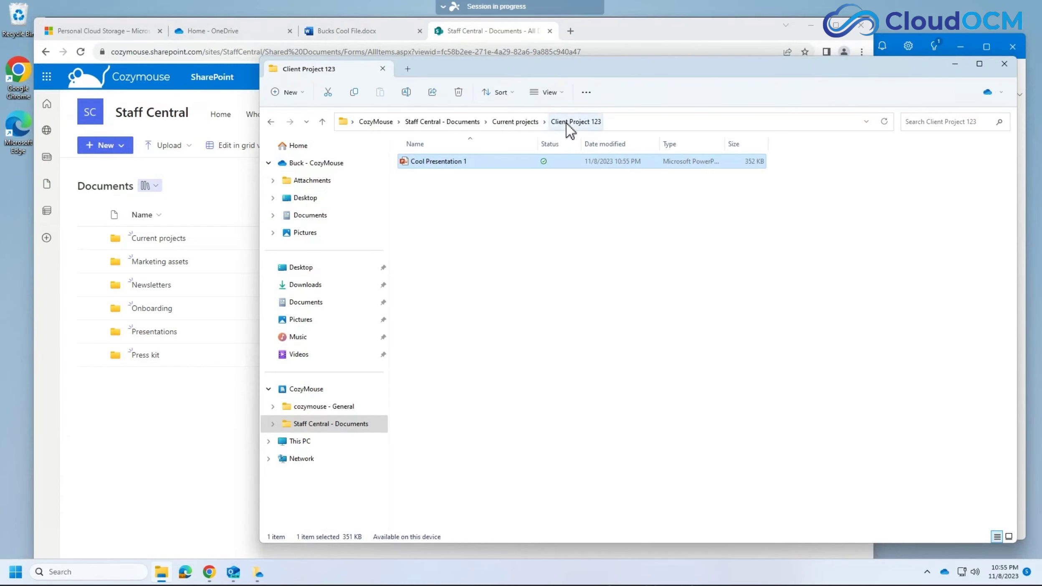
# Step: Set the Client Project 123 folder in Current projects to always stay on this device and check the OneDrive sync activity
pyautogui.click(518, 122)
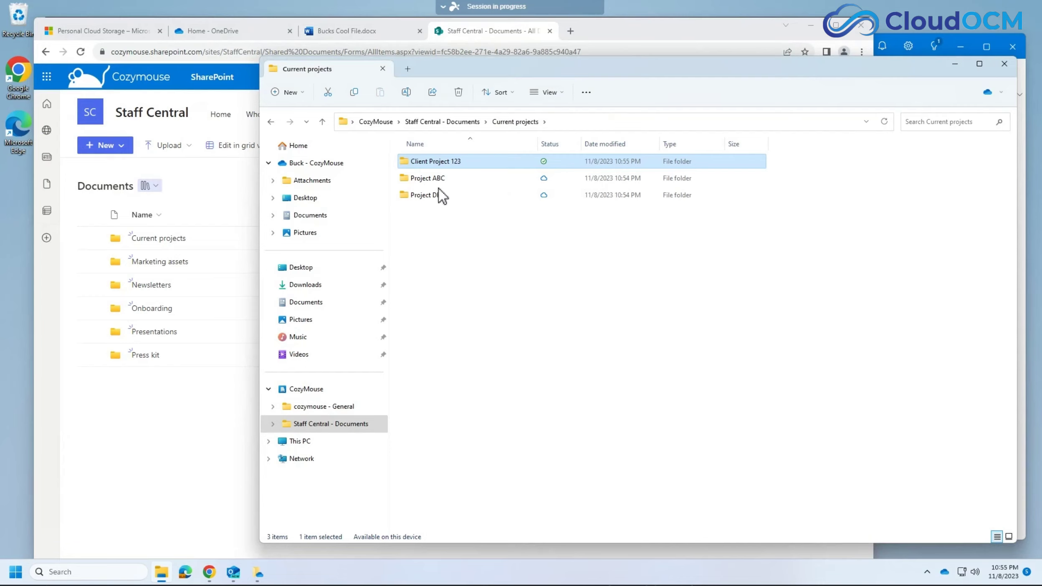
pyautogui.rightClick(443, 161)
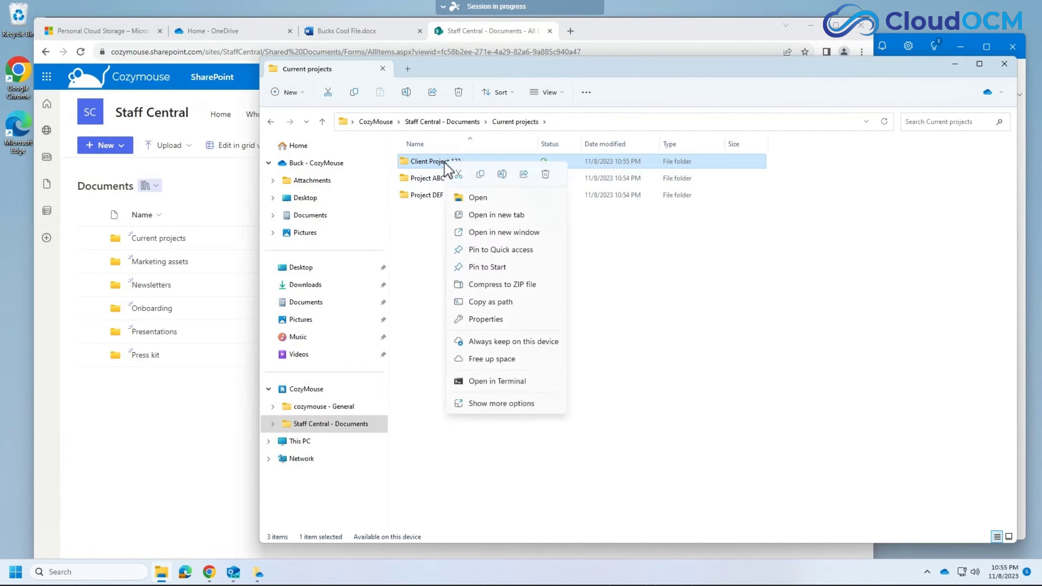
pyautogui.click(500, 342)
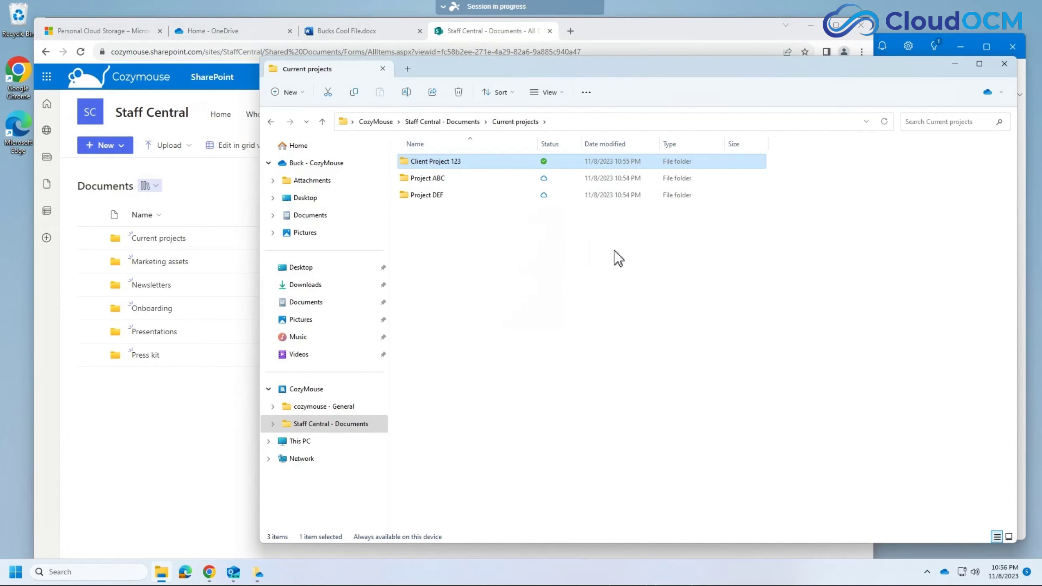
pyautogui.click(944, 571)
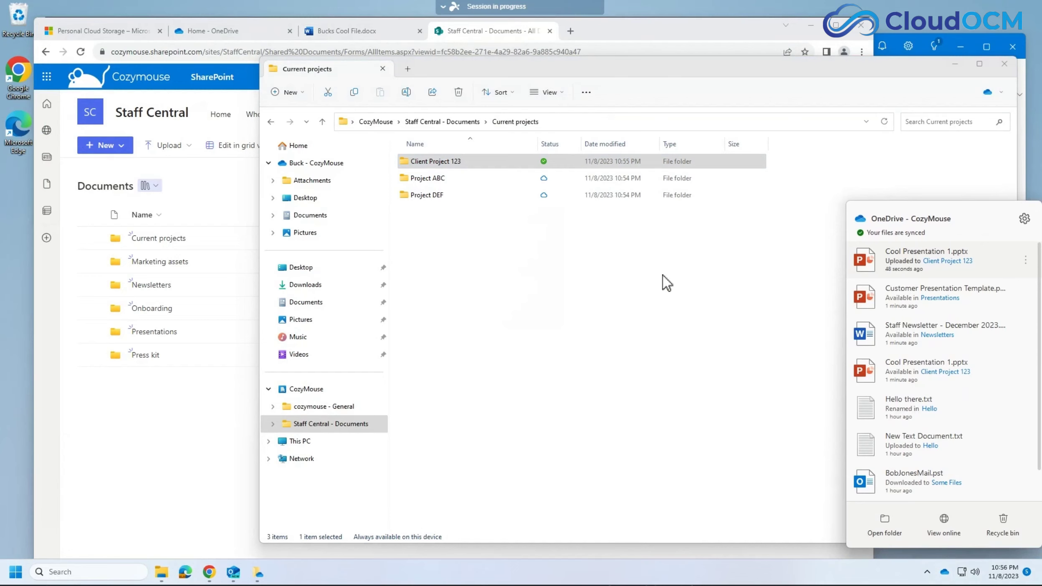
pyautogui.click(584, 275)
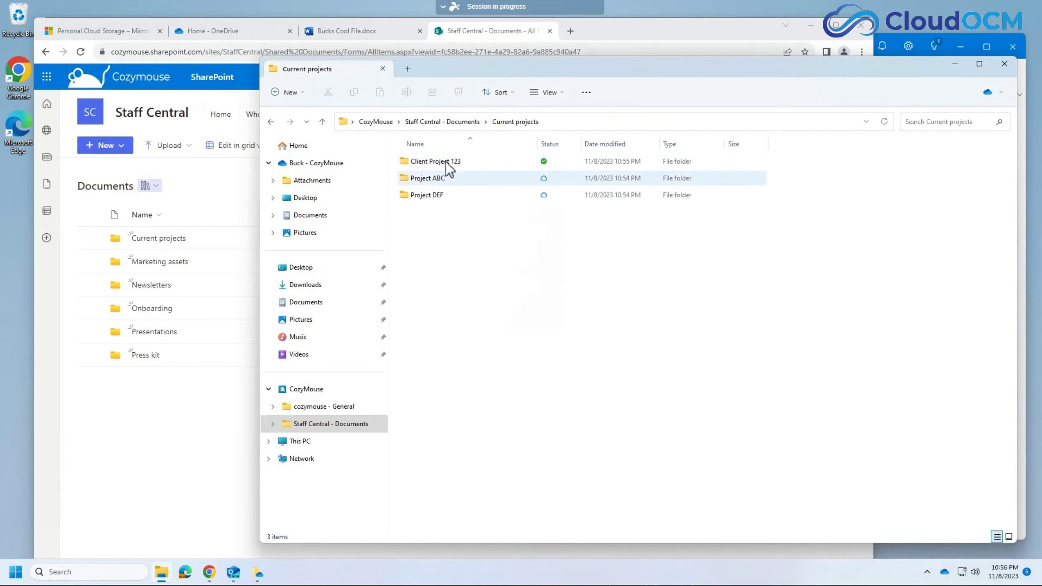
# Step: Open Staff Newsletter - December 2023 from the synced Newsletters folder in Word and close it
pyautogui.click(442, 122)
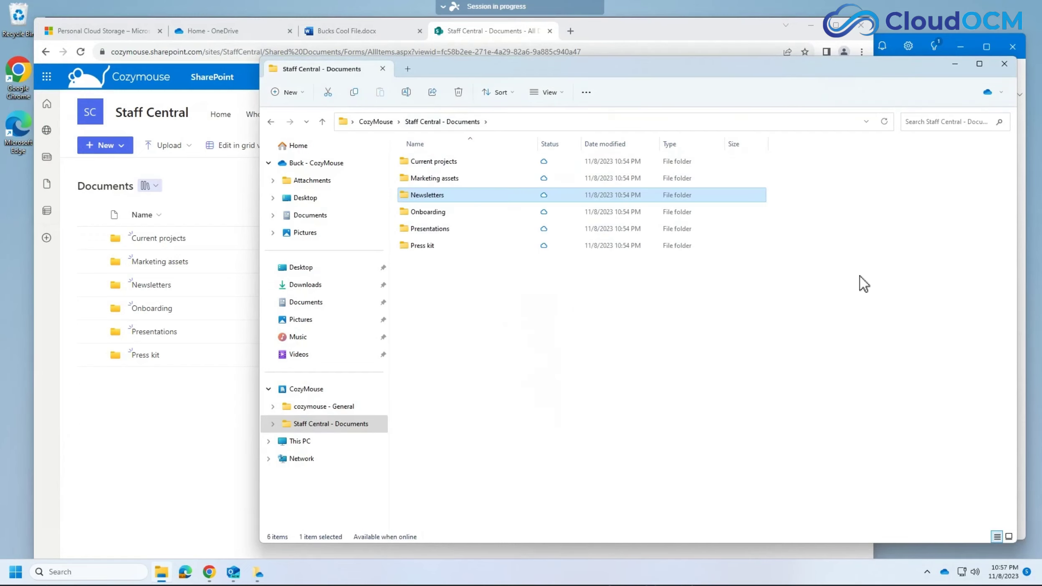
pyautogui.doubleClick(436, 196)
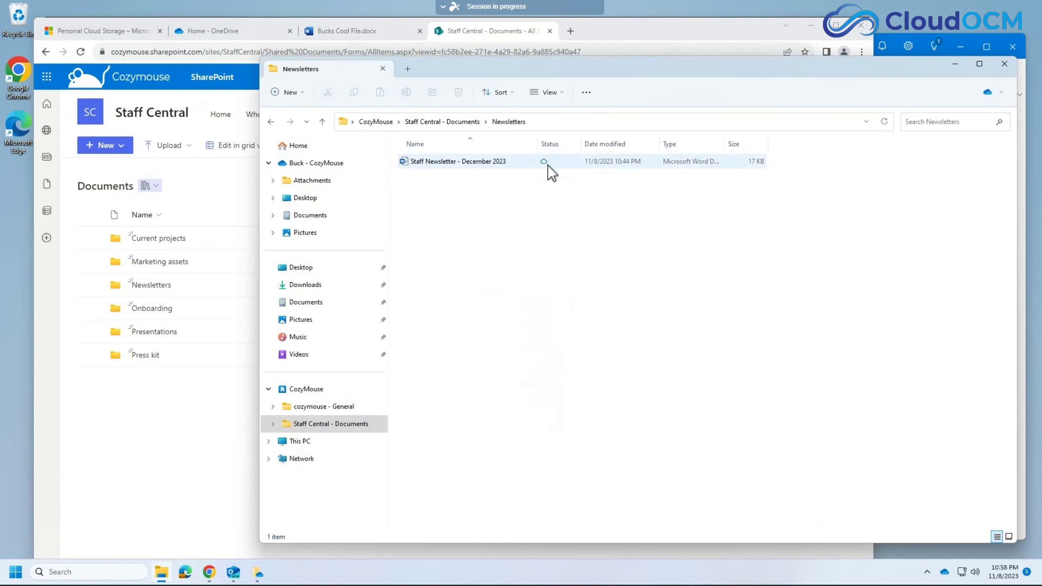
pyautogui.doubleClick(487, 163)
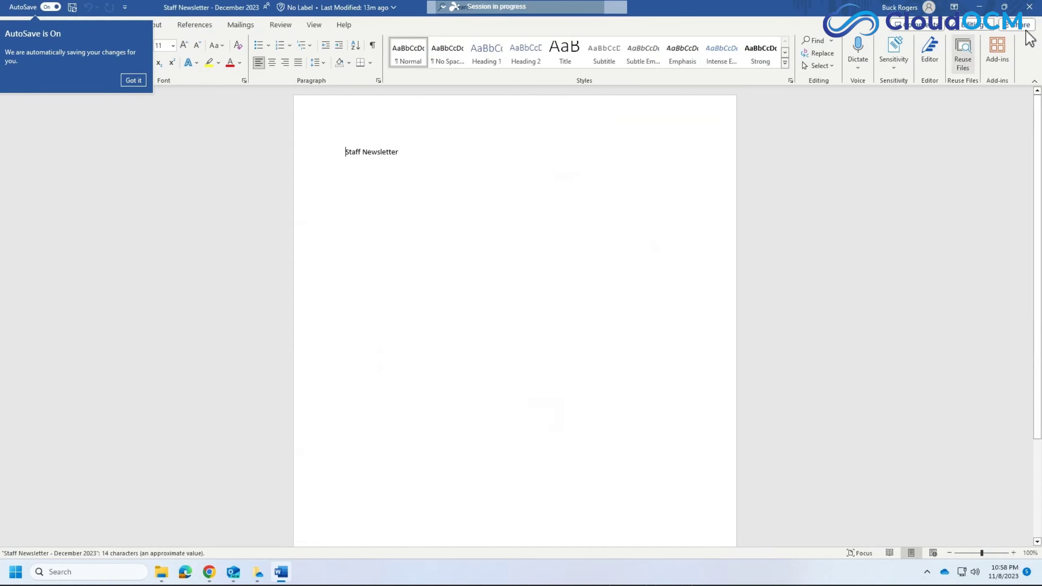
pyautogui.click(1030, 8)
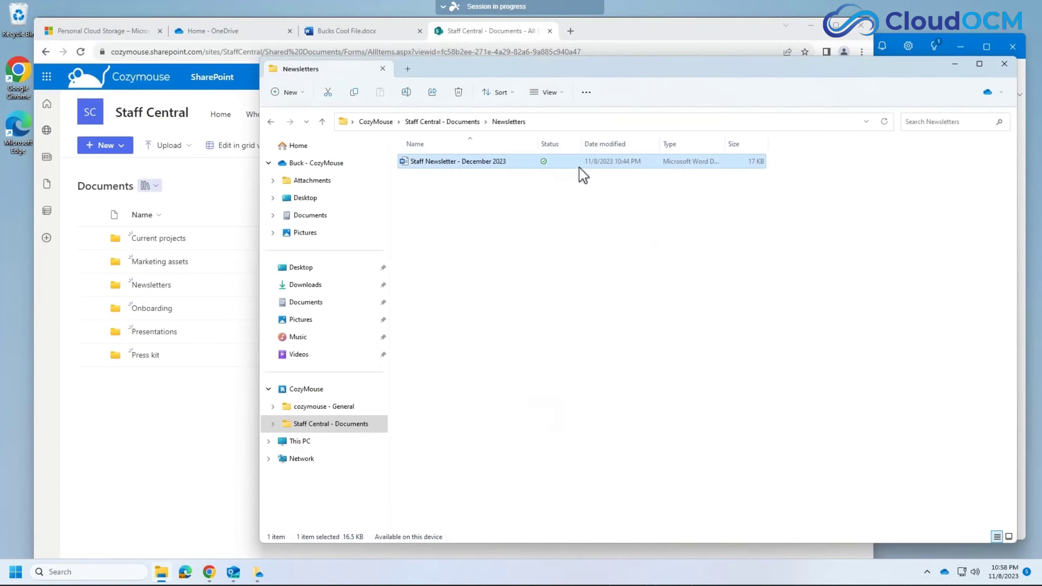
# Step: Free up the local space used by the Staff Newsletter - December 2023 file
pyautogui.rightClick(476, 169)
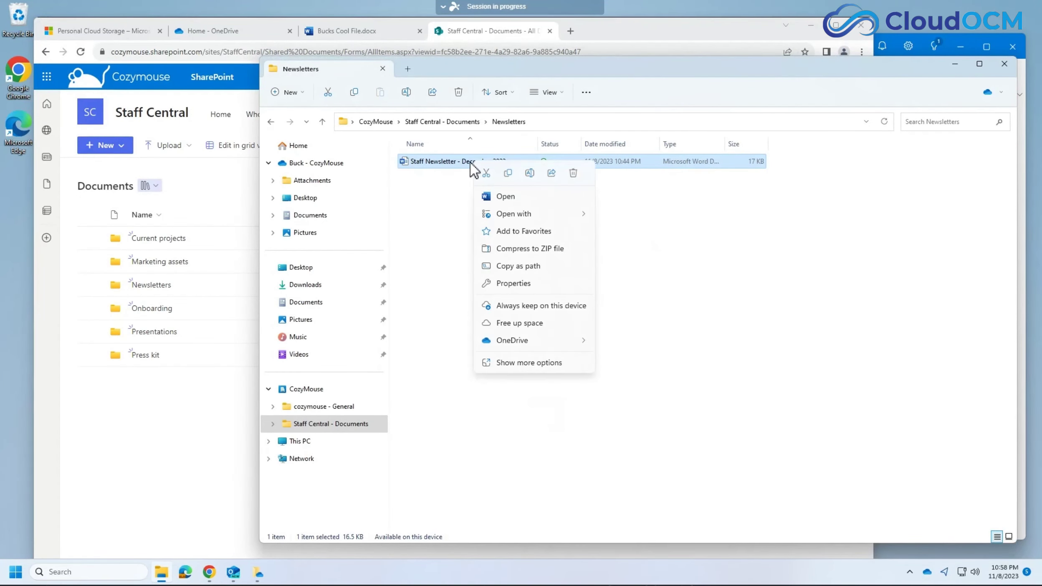
pyautogui.click(519, 330)
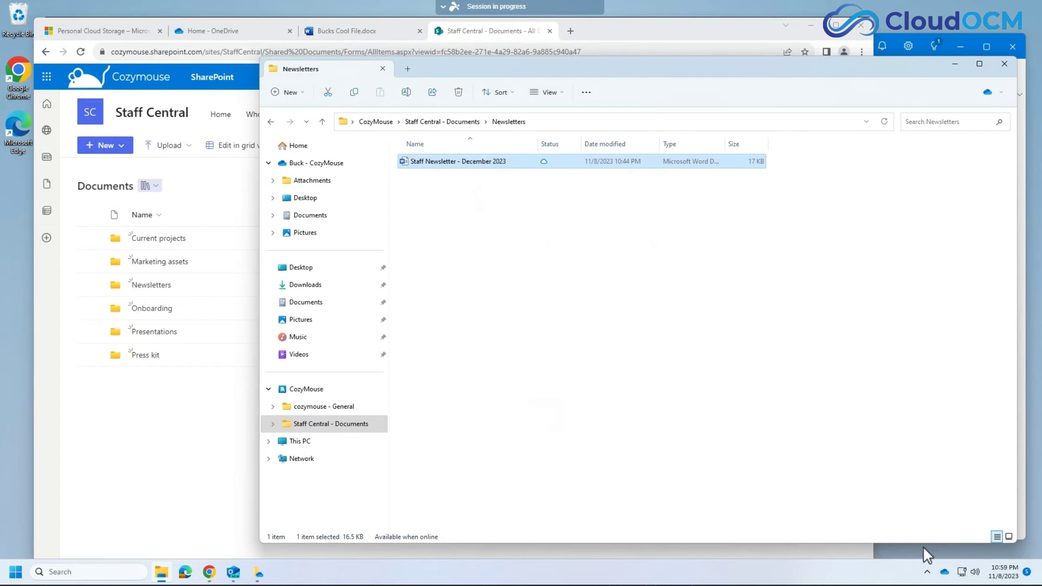
# Step: Stop syncing Staff Central - Documents in the OneDrive account settings and minimize the settings window
pyautogui.click(945, 572)
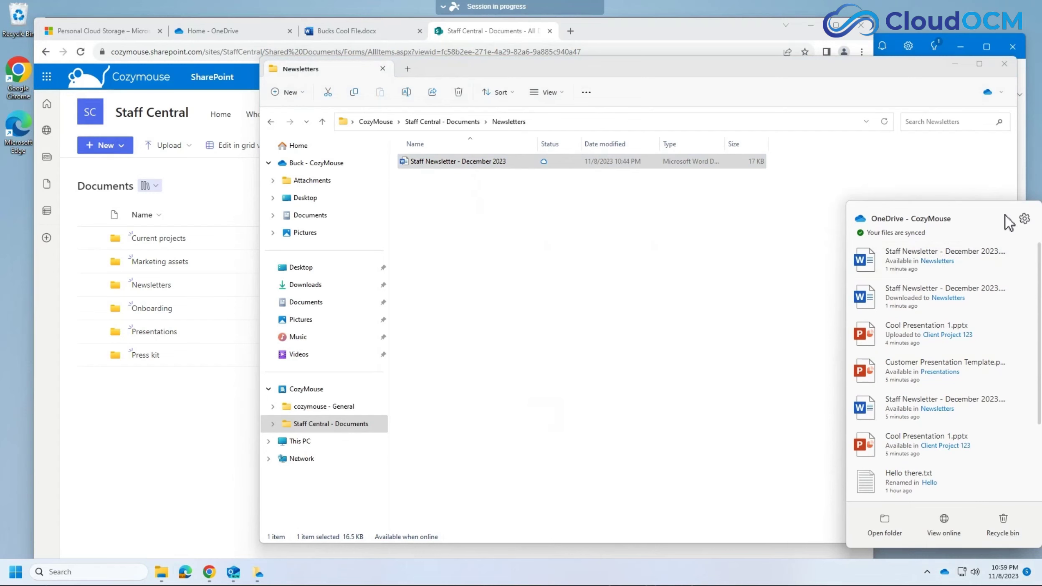
pyautogui.click(1025, 217)
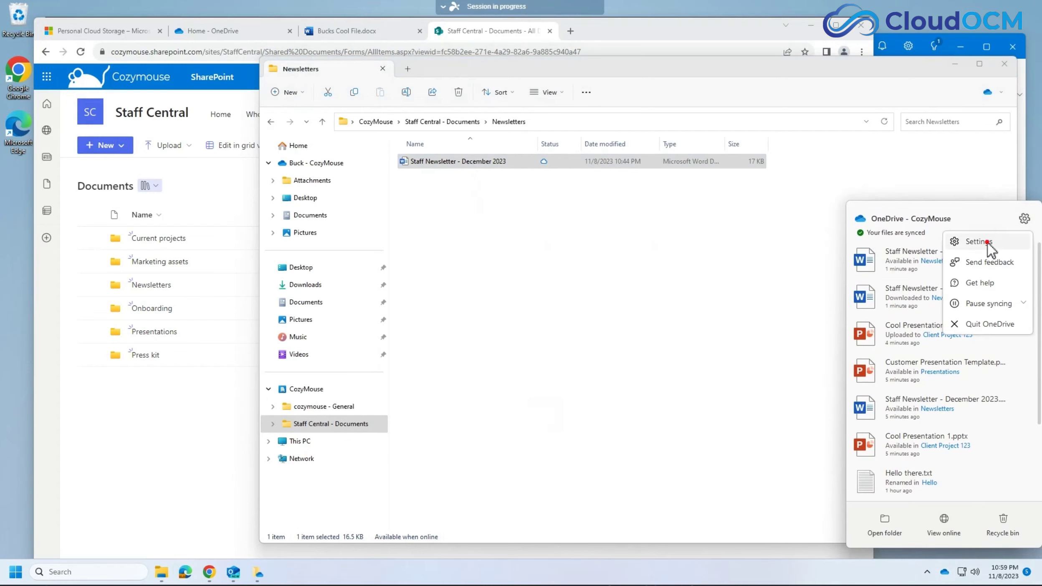
pyautogui.click(897, 241)
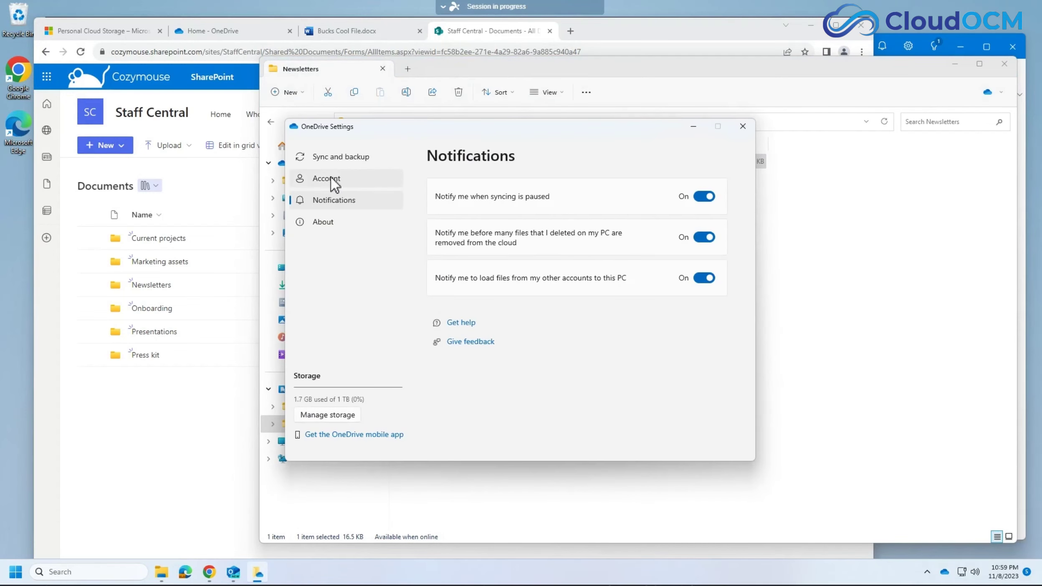
pyautogui.click(338, 180)
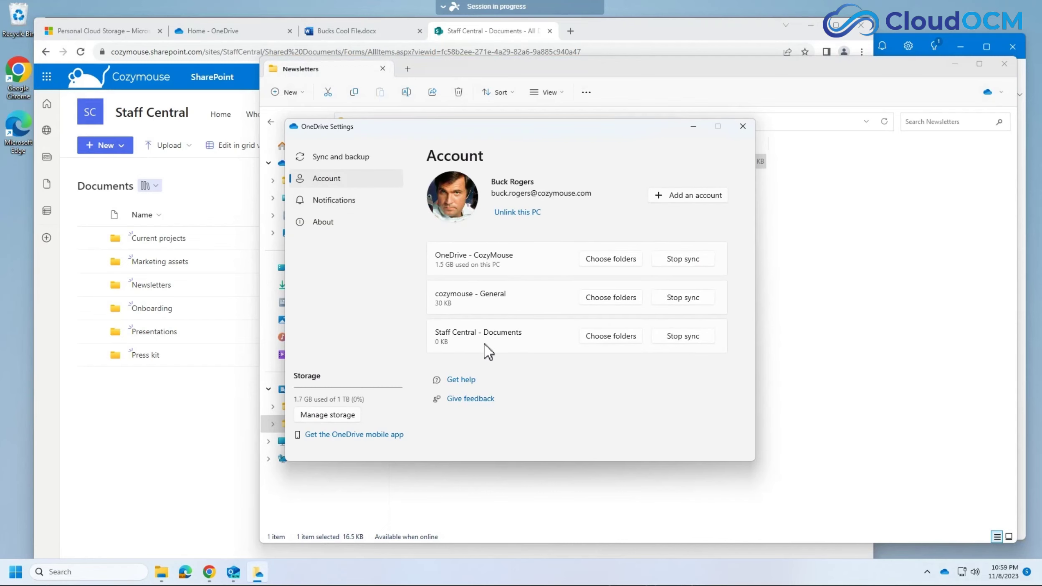
pyautogui.click(675, 337)
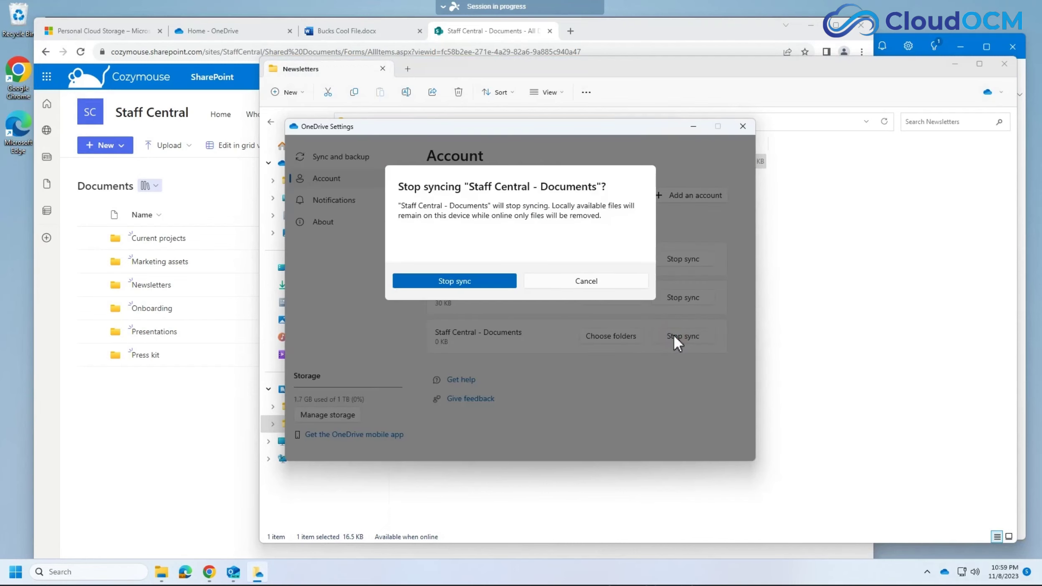
pyautogui.click(481, 279)
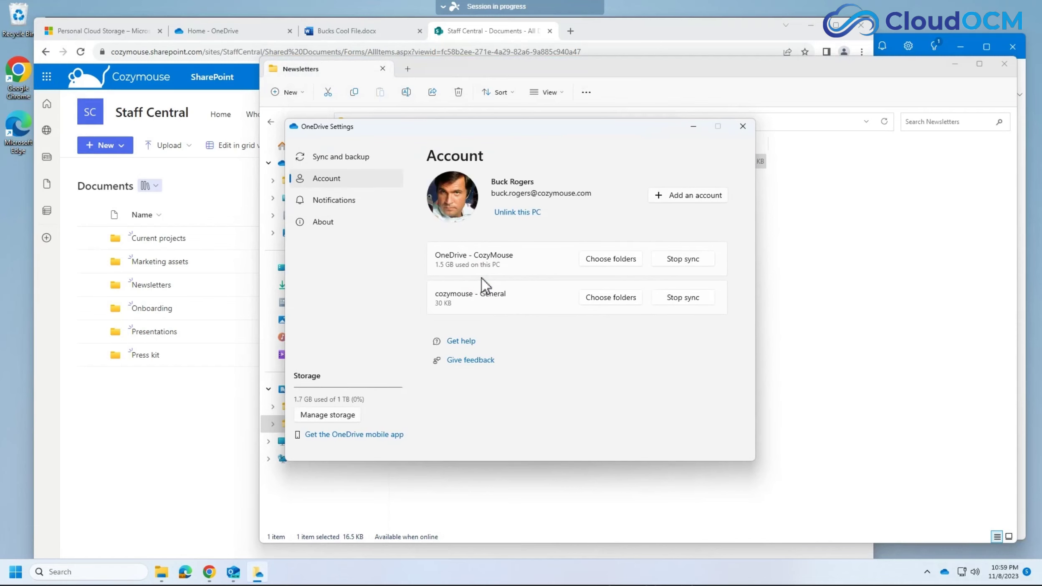
pyautogui.click(695, 127)
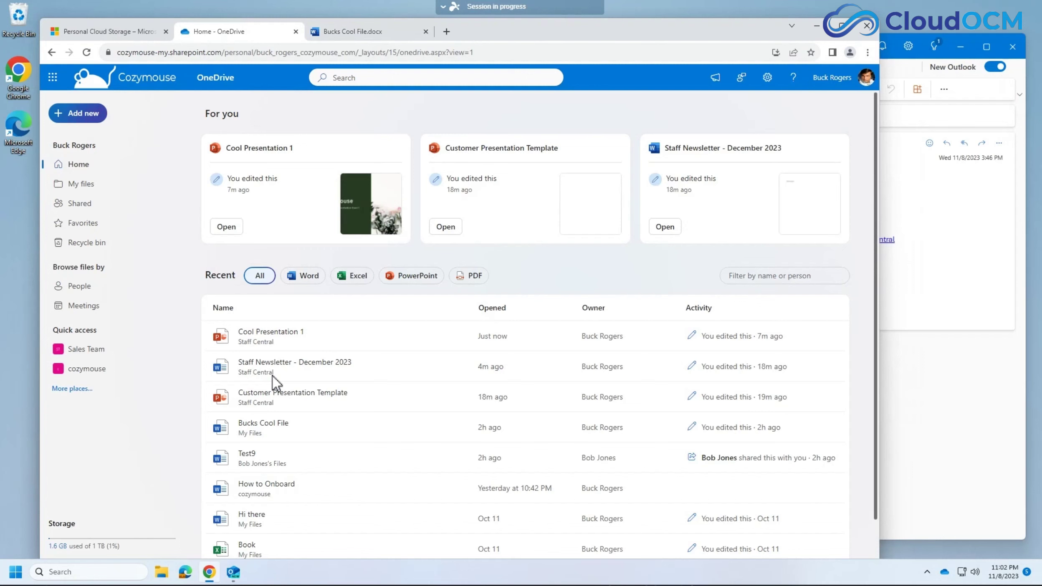
# Step: View Cool Presentation 1 from the recent files on the OneDrive home page and close it
pyautogui.click(269, 332)
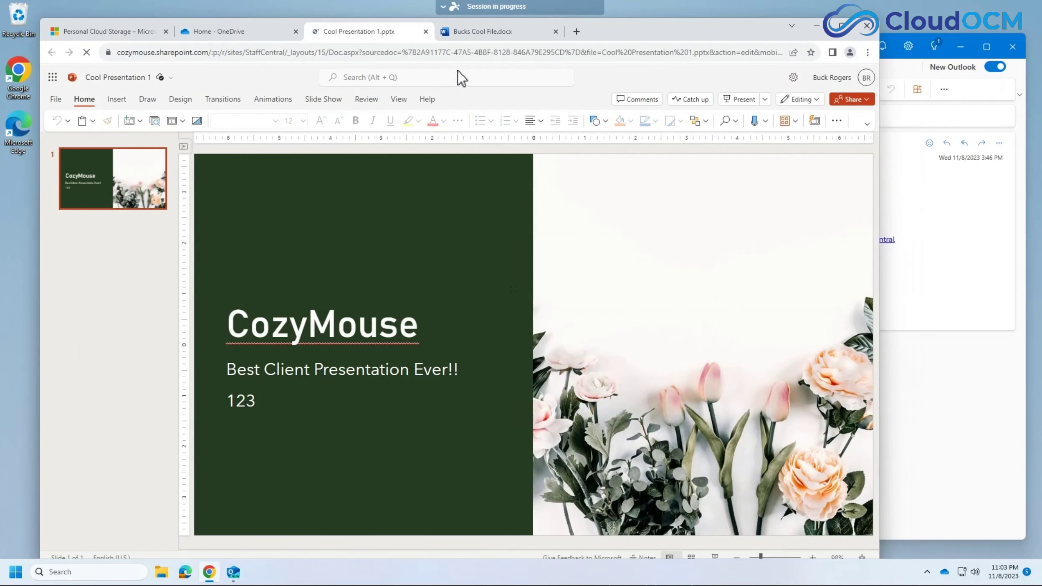
pyautogui.click(425, 32)
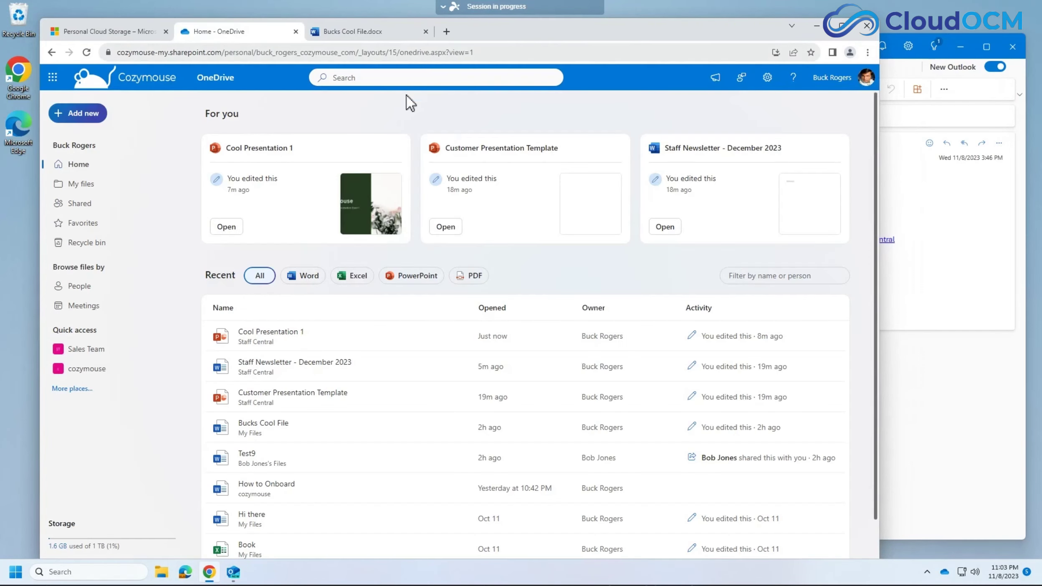